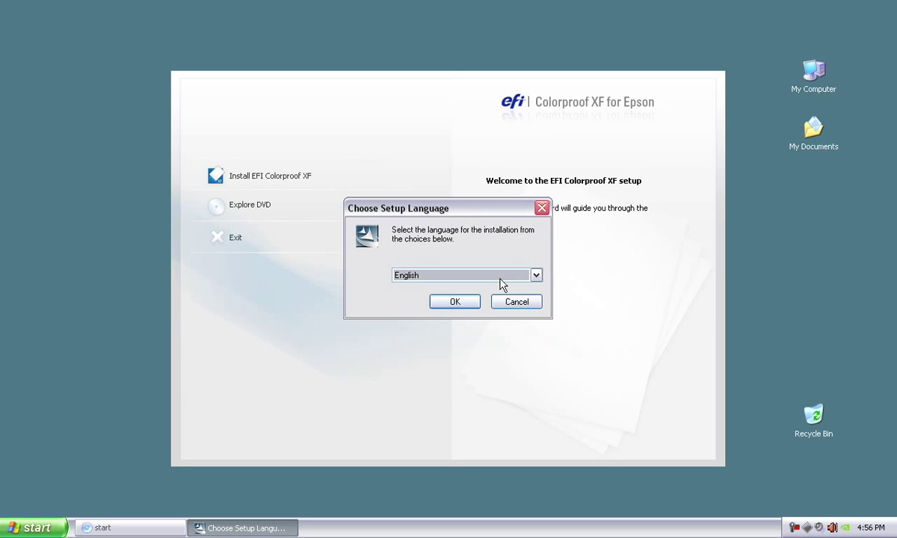
- Confirm English as the setup language for the Colorproof XF installation
{"action": "left_click", "coordinate": [455, 302]}
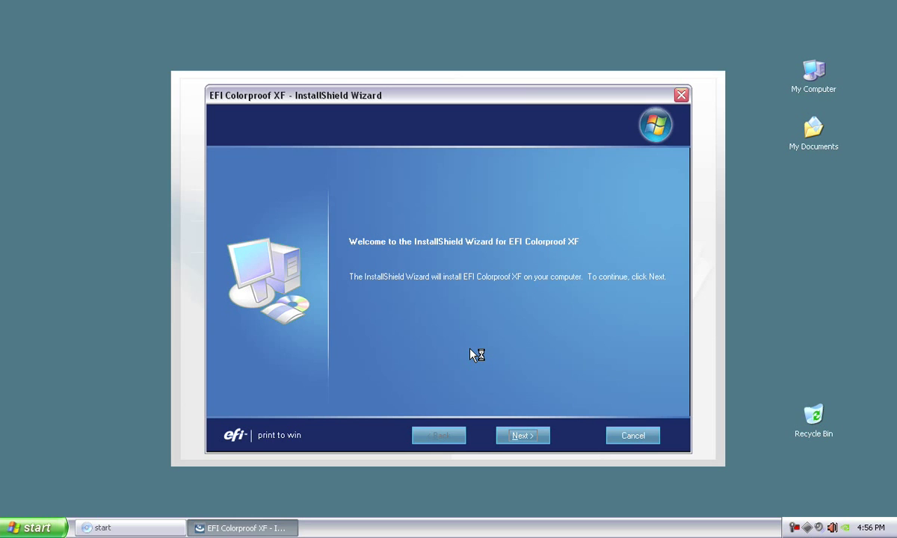
- Go past the welcome page, then read and accept the EFI end user license agreement
{"action": "left_click", "coordinate": [523, 436]}
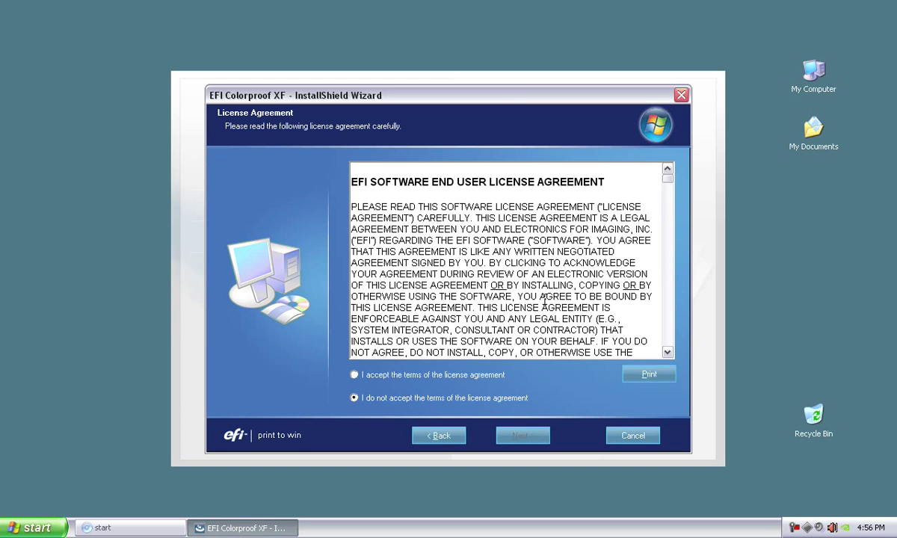
{"action": "left_click_drag", "start_coordinate": [668, 178], "coordinate": [650, 368]}
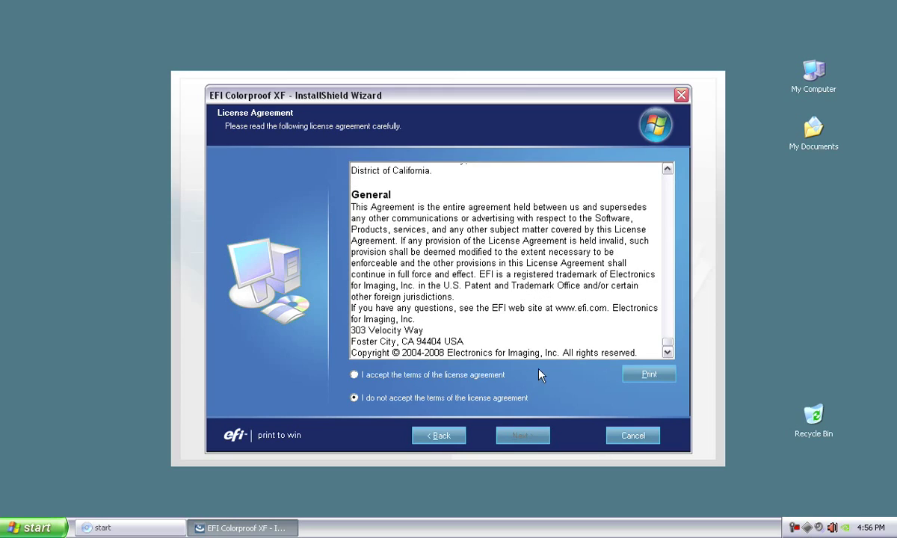
{"action": "left_click", "coordinate": [355, 376]}
{"action": "left_click", "coordinate": [523, 437]}
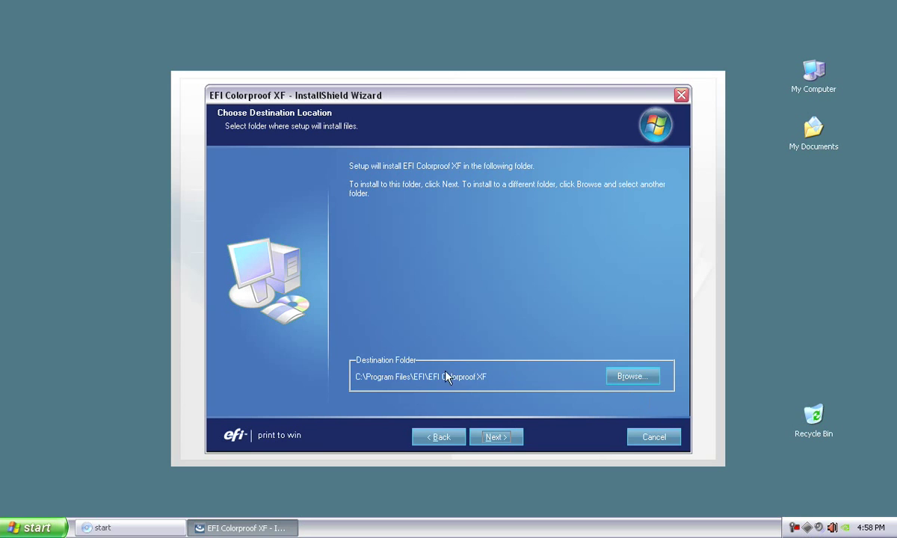
- Keep C:\Program Files\EFI\EFI Colorproof XF as the destination folder
{"action": "left_click", "coordinate": [515, 437]}
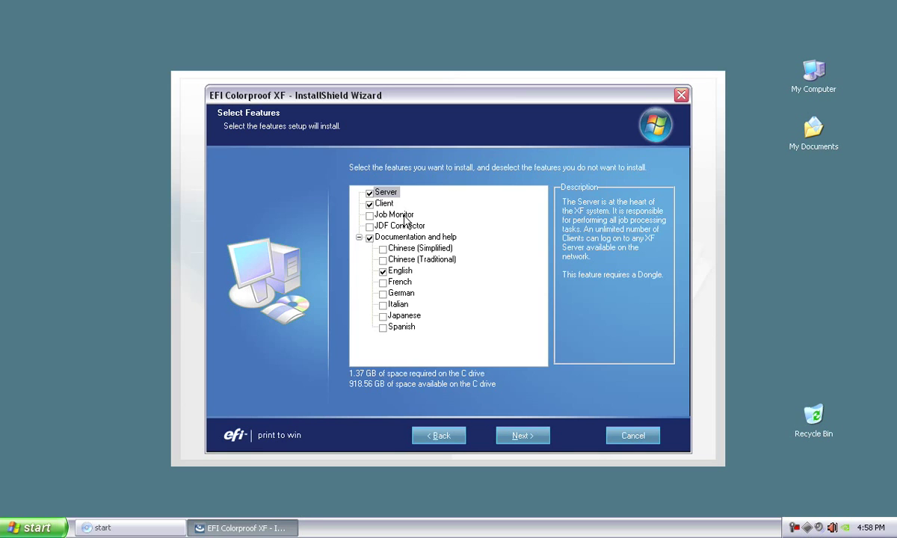
- Add the JDF Connector feature to the selection and confirm the features
{"action": "left_click", "coordinate": [369, 228]}
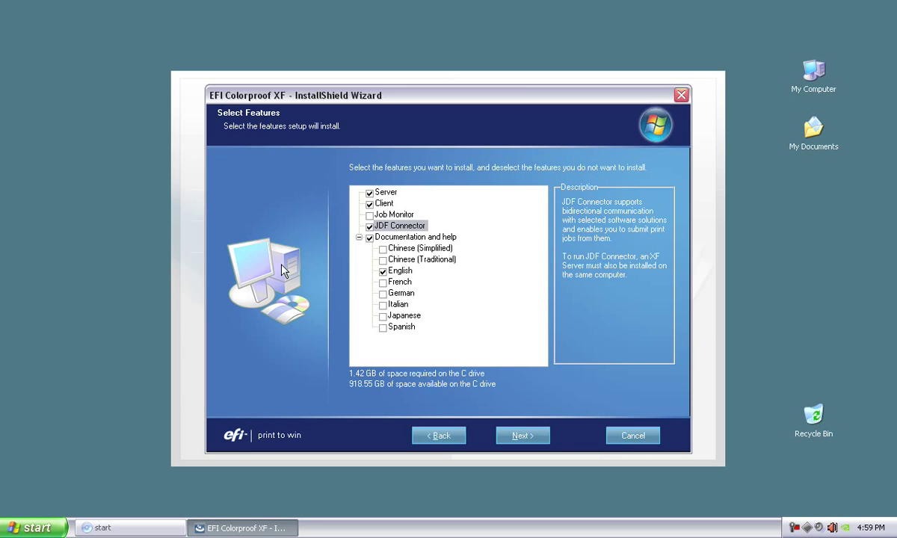
{"action": "left_click", "coordinate": [522, 437]}
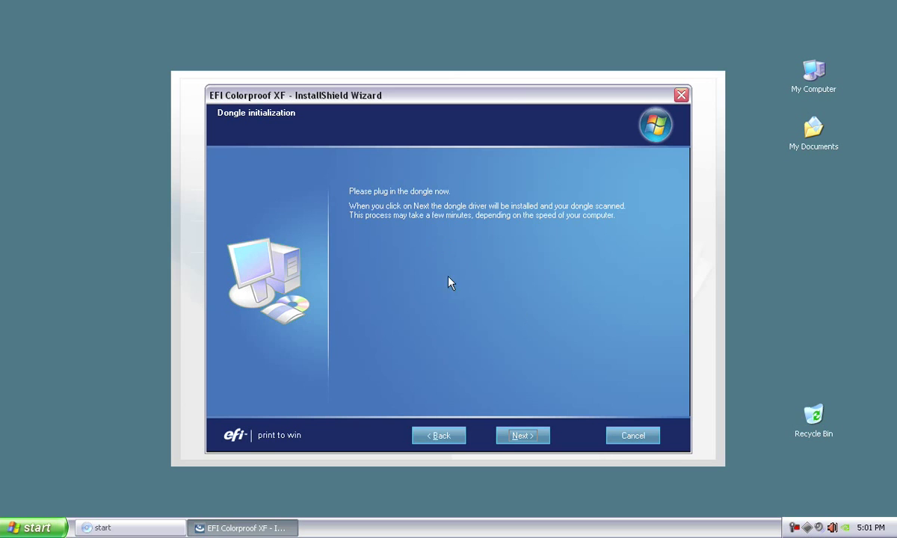
- Install the dongle driver and scan the plugged-in dongle
{"action": "left_click", "coordinate": [523, 436]}
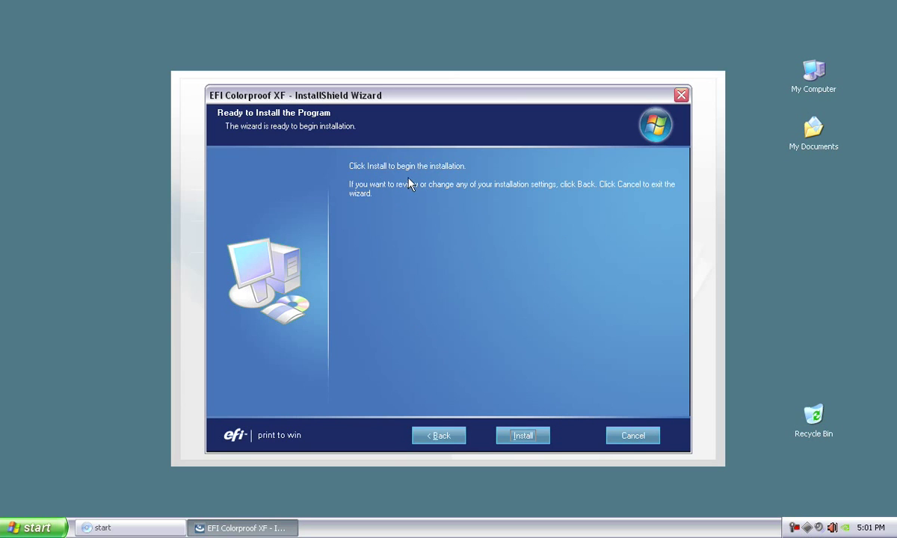
- Begin installing Colorproof XF with the chosen settings
{"action": "left_click", "coordinate": [523, 436]}
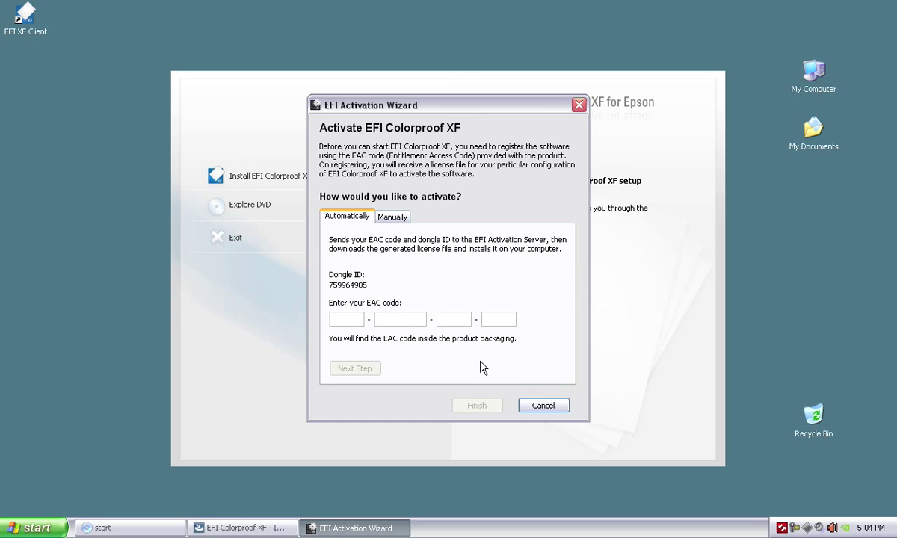
- Enter the four-part EAC activation code from the packaging and submit it
{"action": "left_click", "coordinate": [344, 320]}
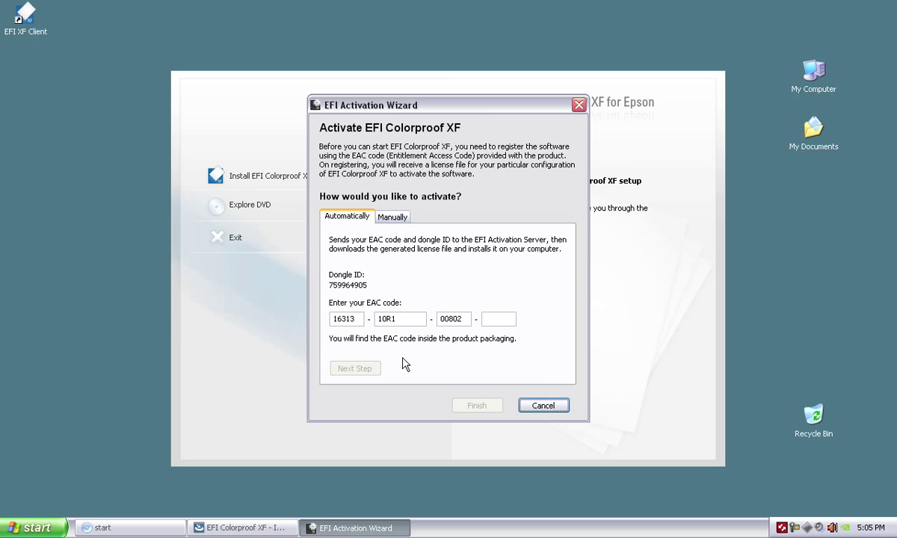
{"action": "left_click", "coordinate": [490, 319]}
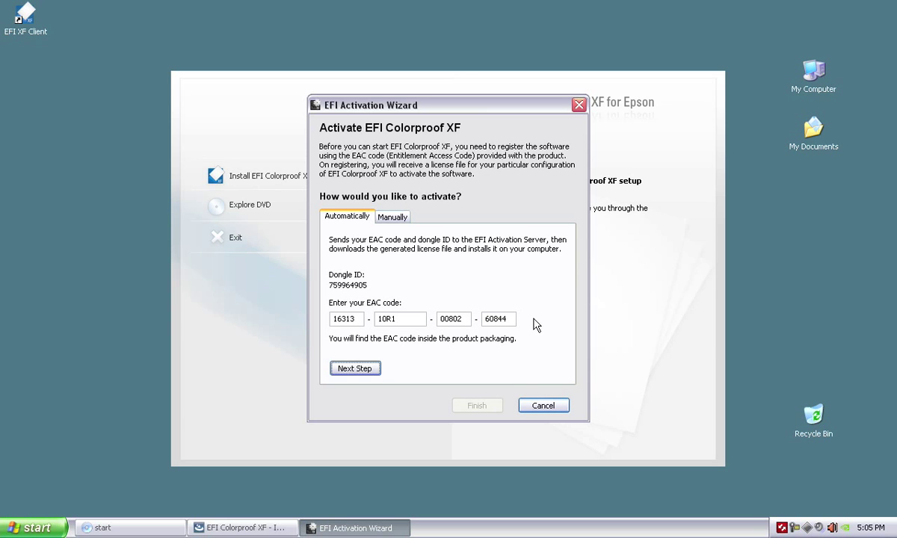
{"action": "left_click", "coordinate": [364, 371]}
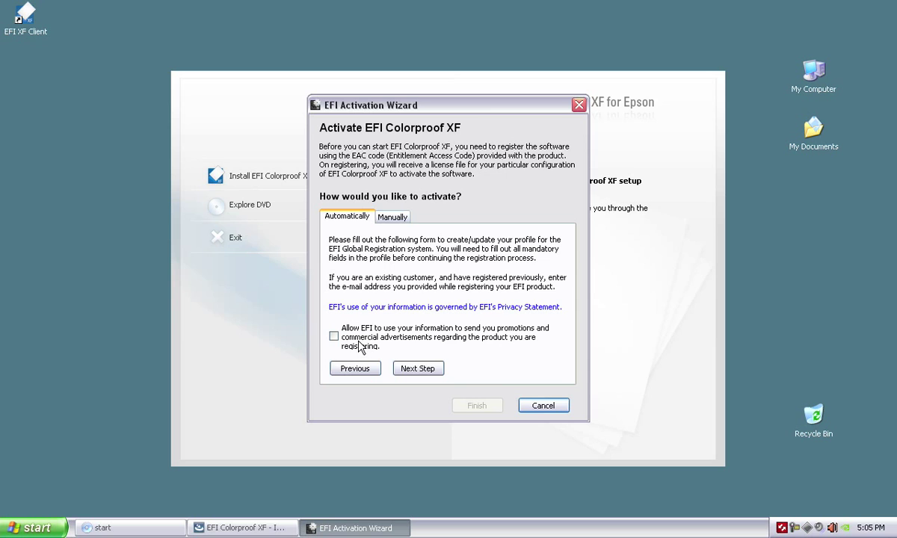
- Proceed past the registration profile page with the promotions option left unticked
{"action": "left_click", "coordinate": [411, 373]}
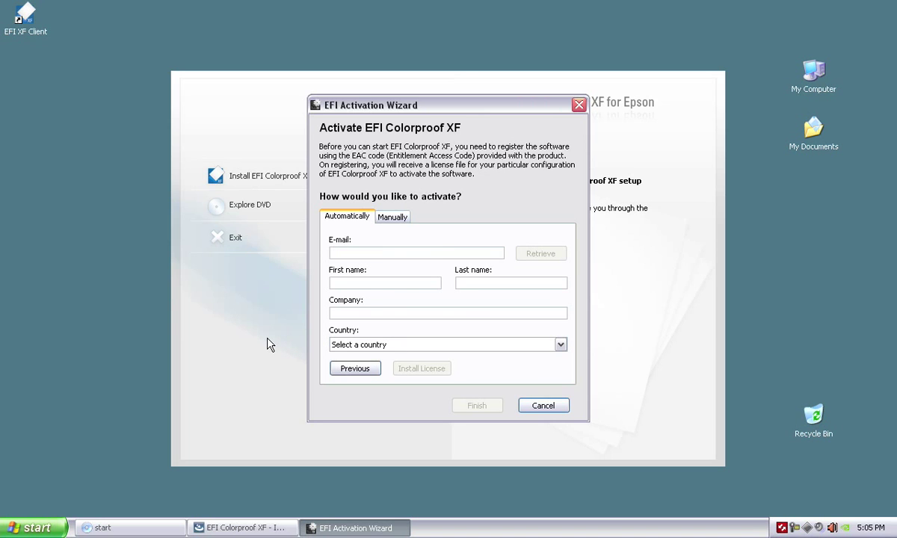
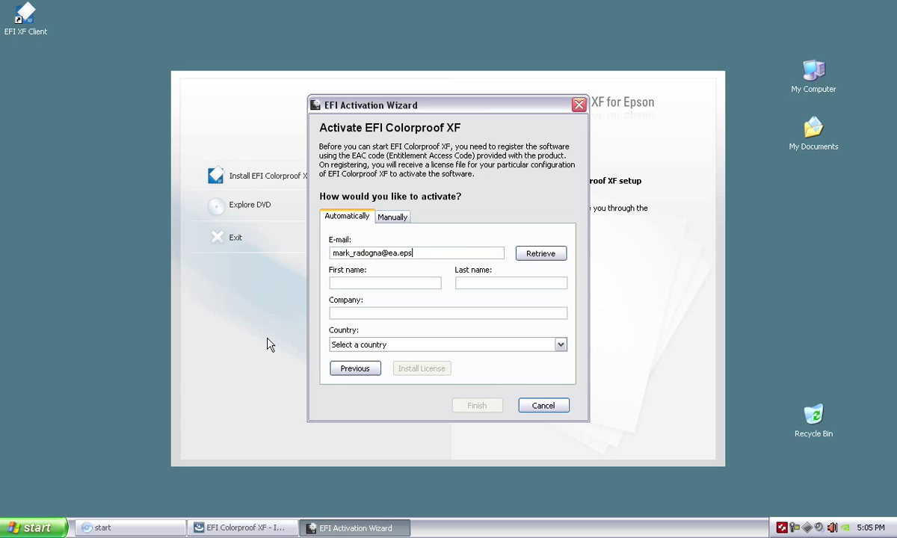
- Enter the registered e-mail address, retrieve the contact details and install the license
{"action": "left_click", "coordinate": [535, 255]}
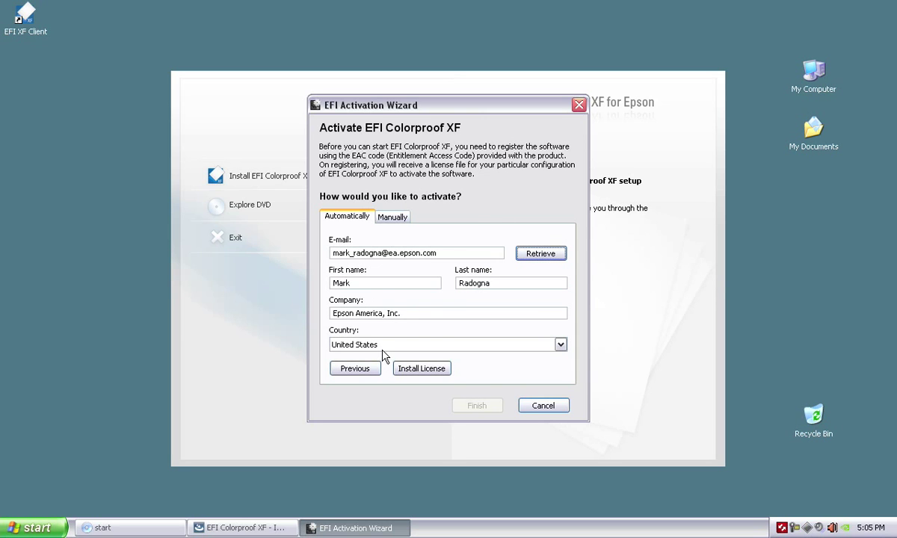
{"action": "left_click", "coordinate": [427, 373]}
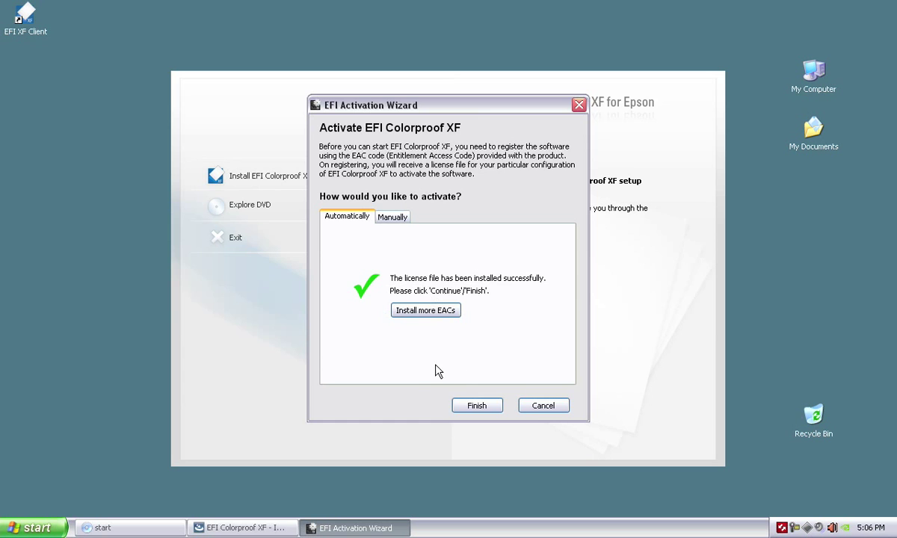
- Close the activation wizard after the license file installs successfully
{"action": "left_click", "coordinate": [465, 406]}
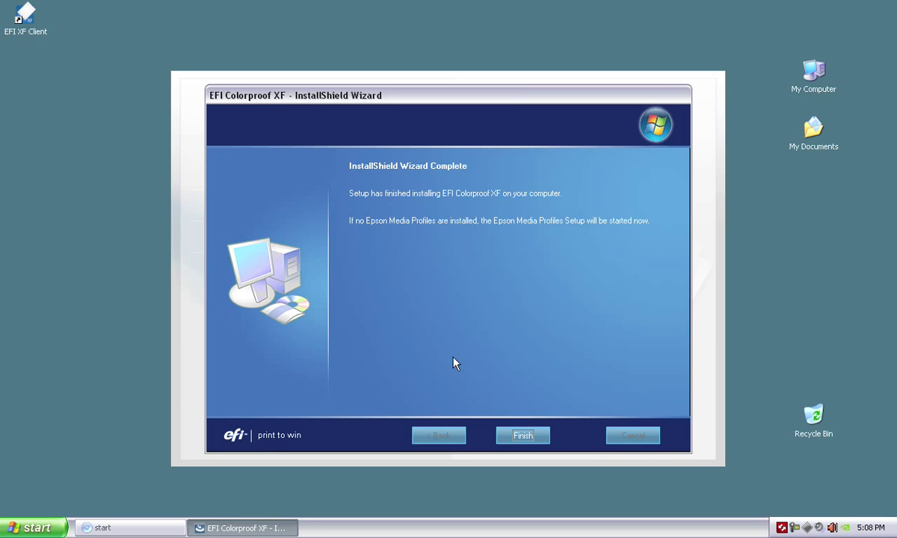
- Finish the Activation Wizard so EFI Colorproof XF setup reaches its Complete page
{"action": "left_click", "coordinate": [517, 437]}
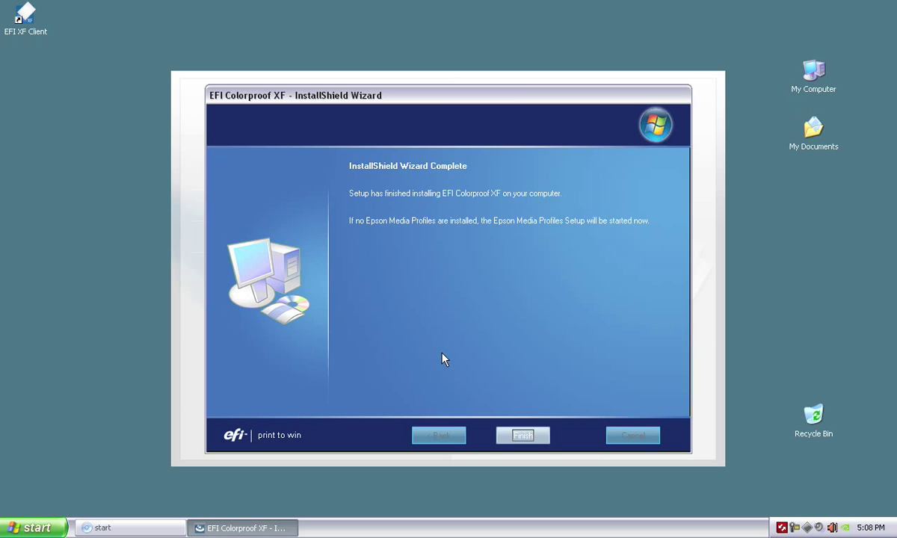
- Close the finished Colorproof wizard and let Epson Media Profiles install to completion
{"action": "key", "text": "Return"}
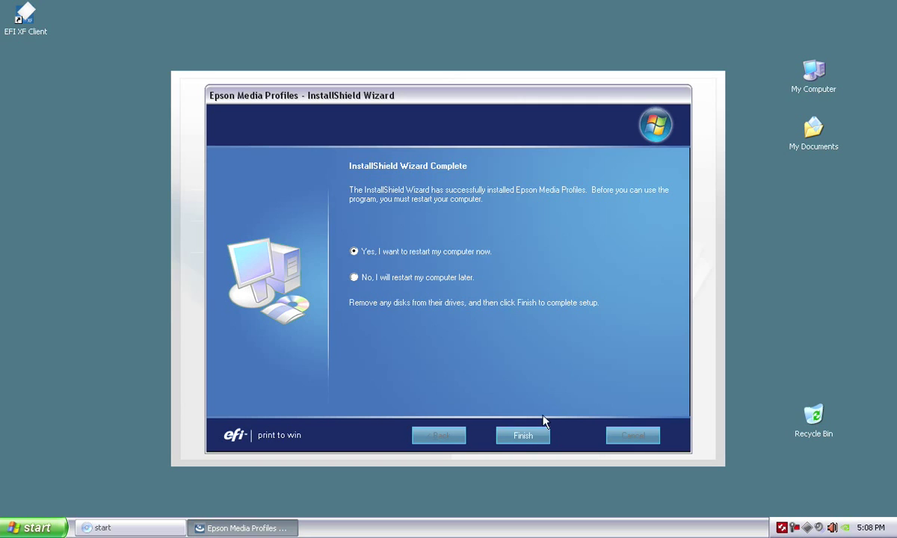
- Finish Epson Media Profiles setup with 'Yes, I want to restart my computer now' and restart Windows
{"action": "left_click", "coordinate": [521, 442]}
{"action": "left_click", "coordinate": [525, 435]}
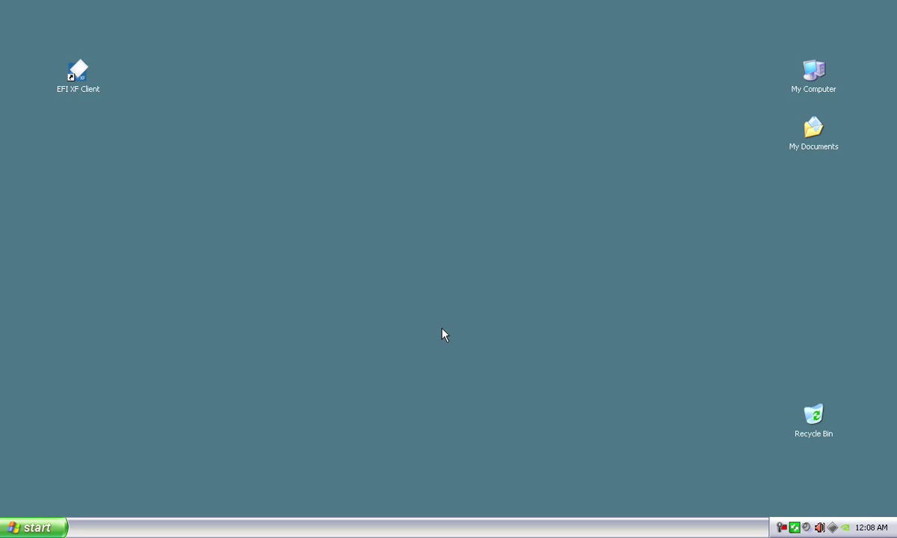
{"action": "right_click", "coordinate": [794, 528]}
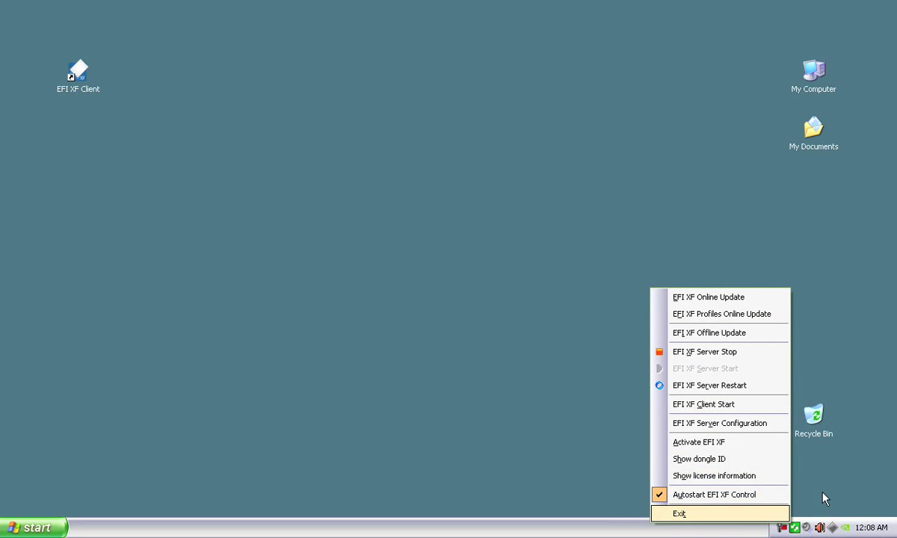
{"action": "left_click", "coordinate": [806, 529]}
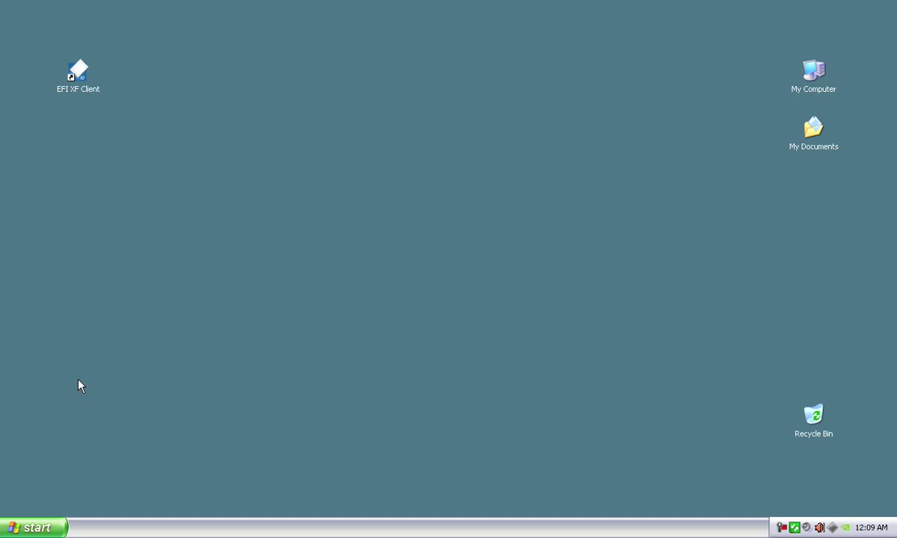
{"action": "left_click", "coordinate": [41, 528]}
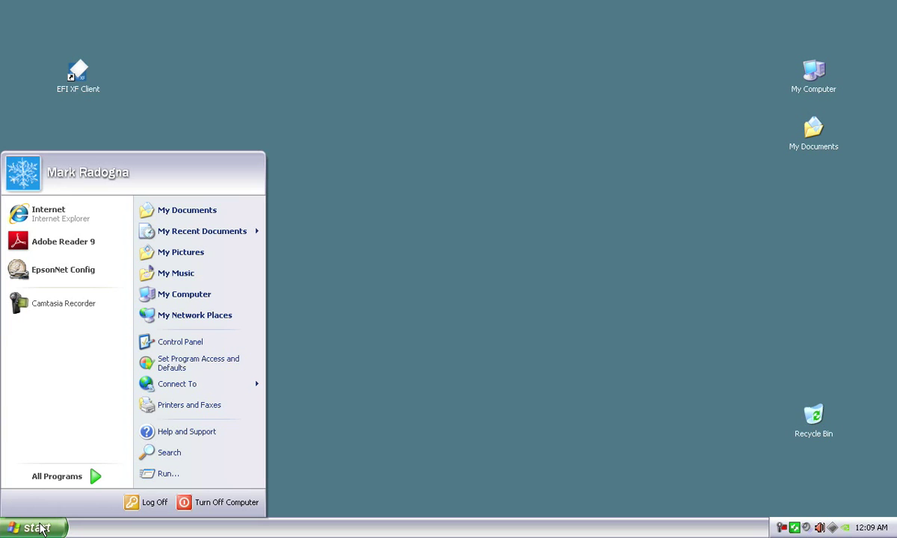
- Open Reference Profiles from Start > All Programs > EFI > Colorproof XF > Links, then close it
{"action": "mouse_move", "coordinate": [88, 476]}
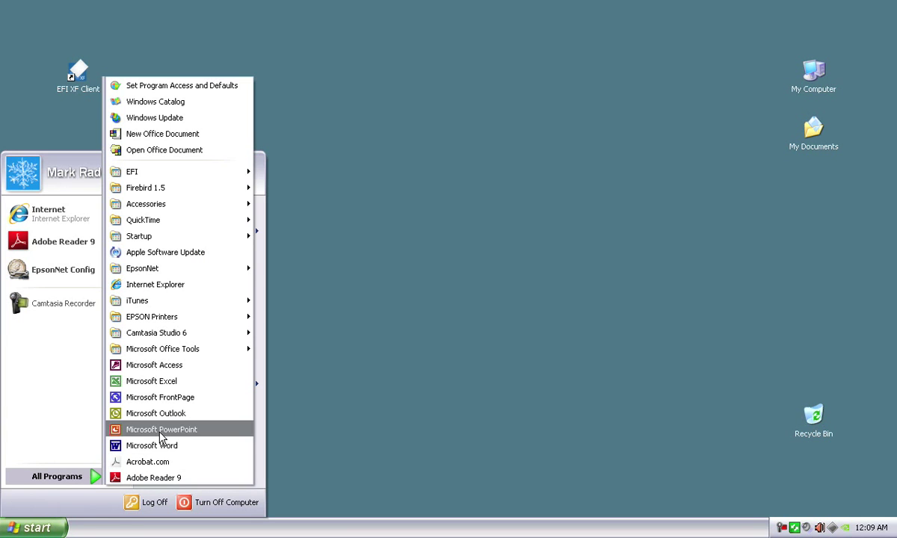
{"action": "mouse_move", "coordinate": [196, 175]}
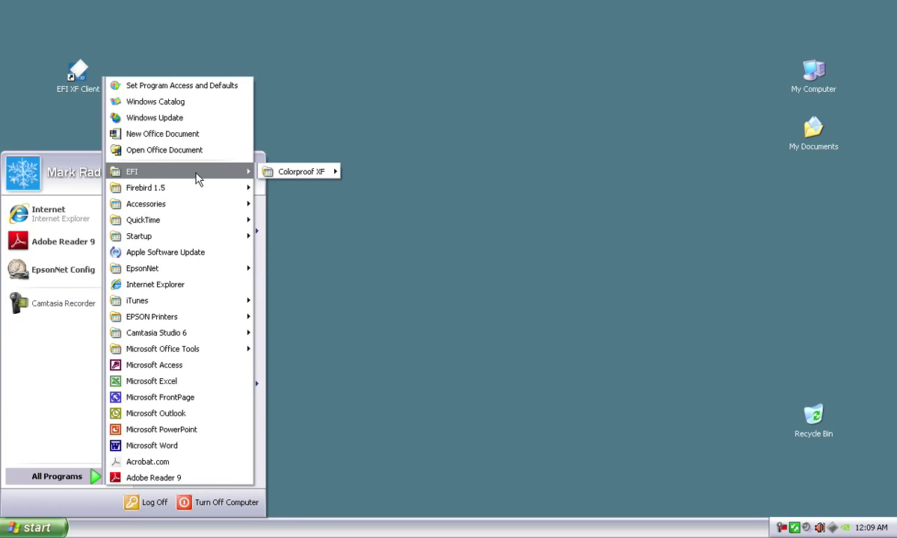
{"action": "mouse_move", "coordinate": [191, 193]}
{"action": "mouse_move", "coordinate": [264, 175]}
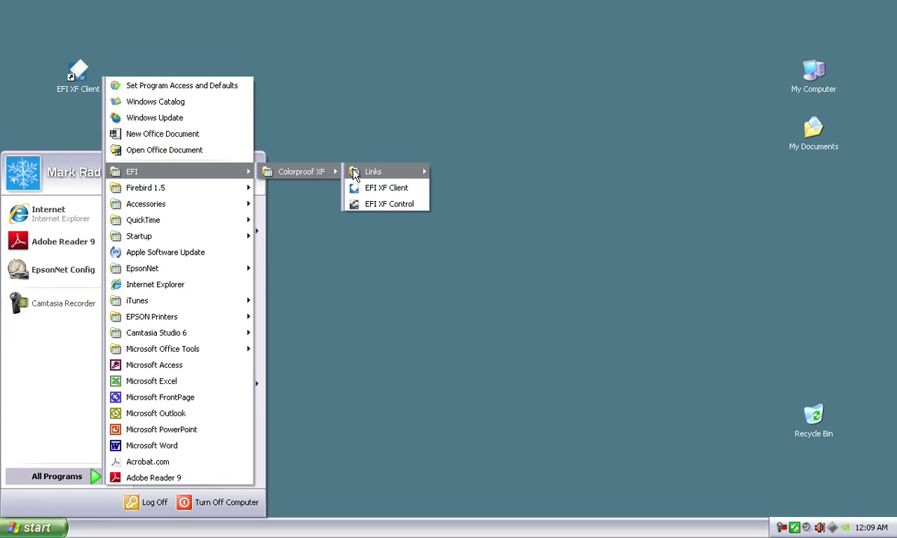
{"action": "mouse_move", "coordinate": [356, 174]}
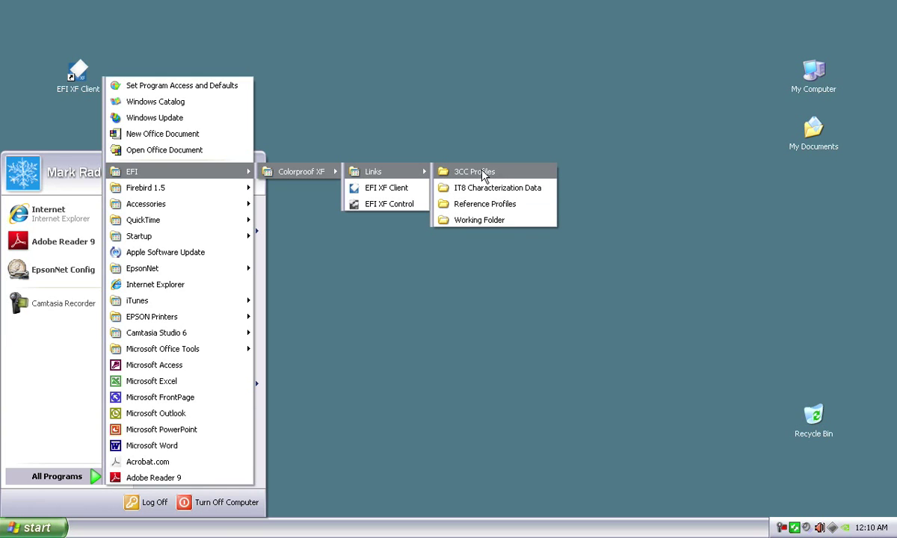
{"action": "left_click", "coordinate": [523, 206]}
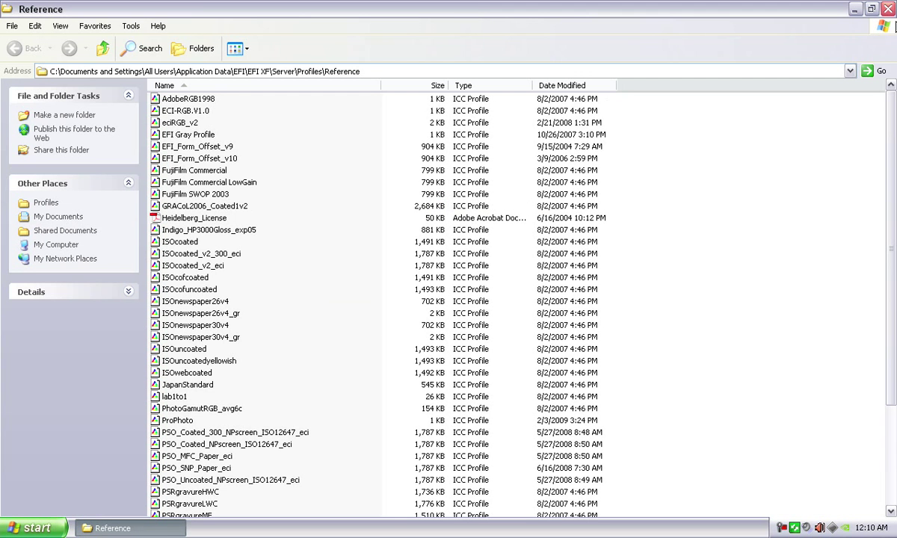
{"action": "left_click", "coordinate": [890, 9]}
- Reopen the Reference Profiles folder through the same Colorproof XF Links submenu
{"action": "left_click", "coordinate": [36, 531]}
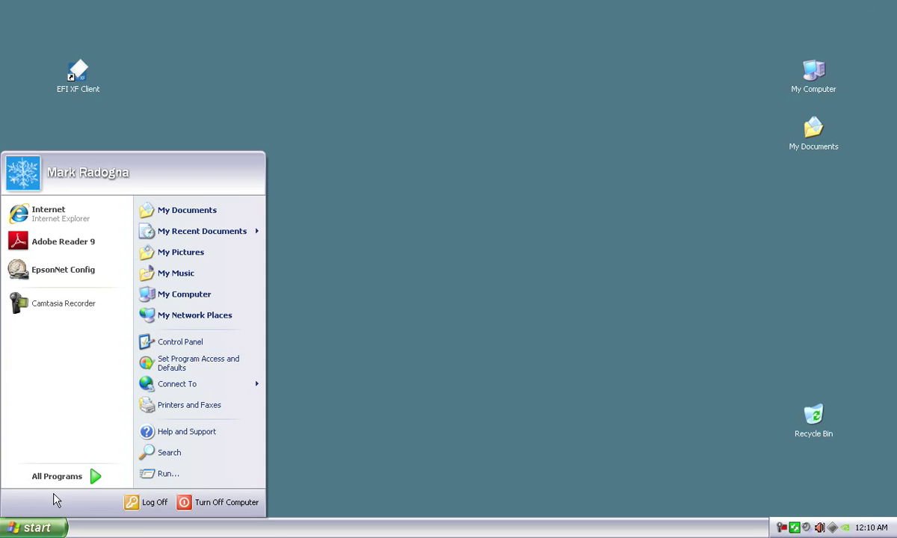
{"action": "left_click", "coordinate": [88, 478]}
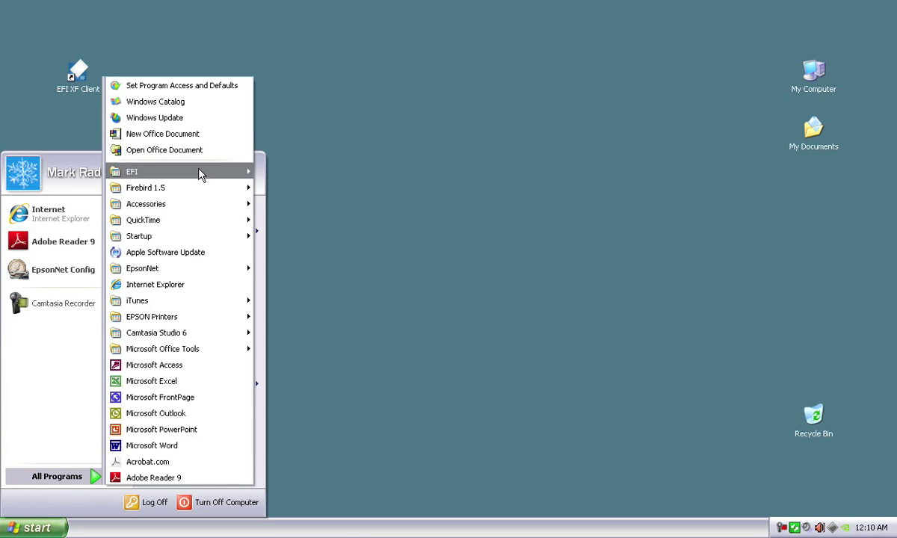
{"action": "mouse_move", "coordinate": [199, 173]}
{"action": "mouse_move", "coordinate": [288, 171]}
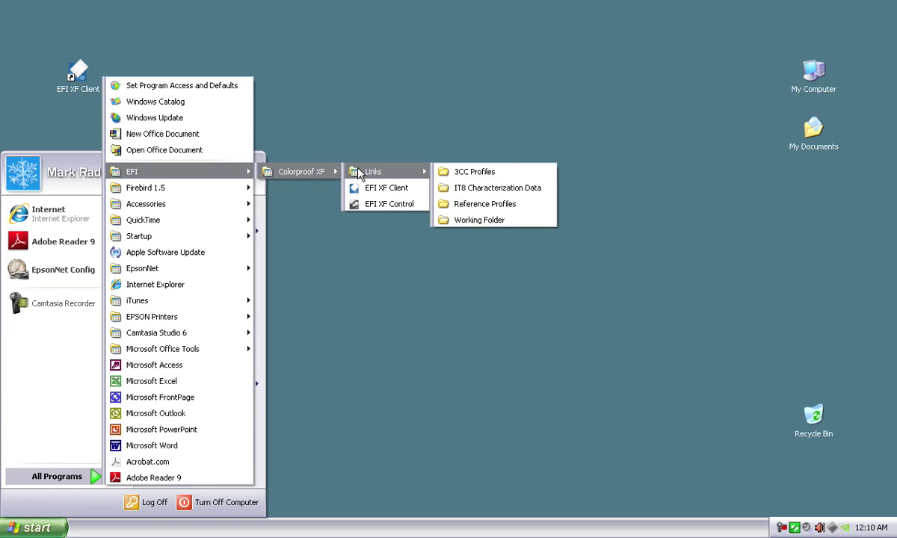
{"action": "left_click", "coordinate": [465, 205]}
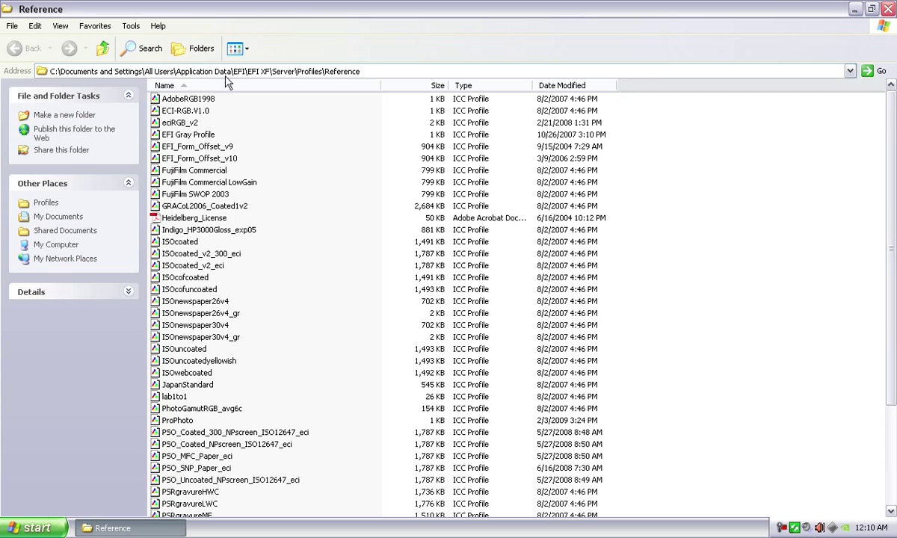
- Sort the Reference ICC profiles by Name, then close the Explorer window
{"action": "left_click", "coordinate": [195, 84]}
{"action": "left_click", "coordinate": [888, 9]}
- Browse Start > All Programs > EFI > Colorproof XF > Links again, then dismiss the menus
{"action": "left_click", "coordinate": [33, 528]}
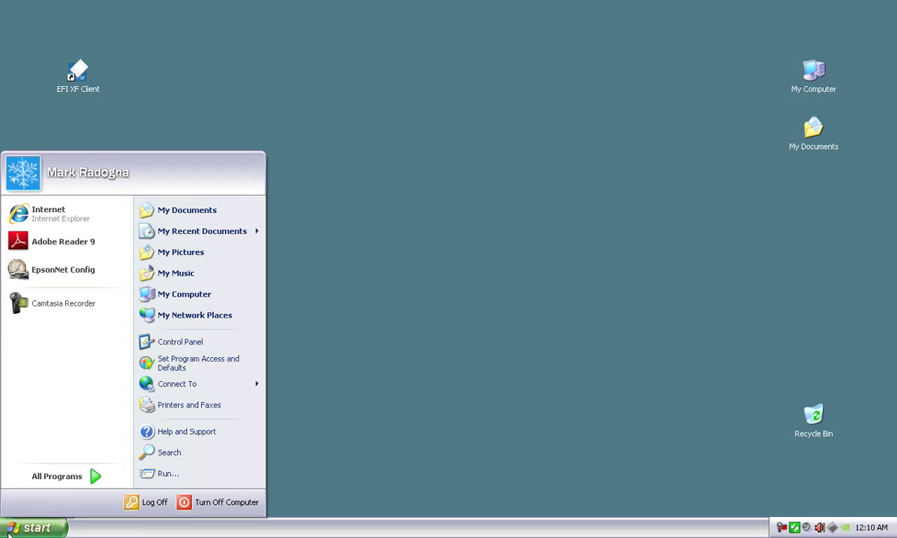
{"action": "mouse_move", "coordinate": [94, 477]}
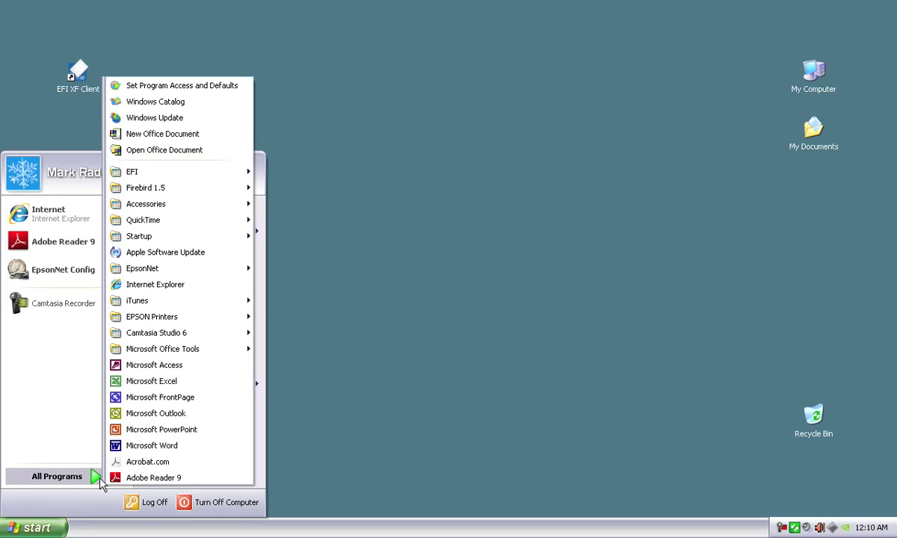
{"action": "mouse_move", "coordinate": [224, 172]}
{"action": "mouse_move", "coordinate": [314, 171]}
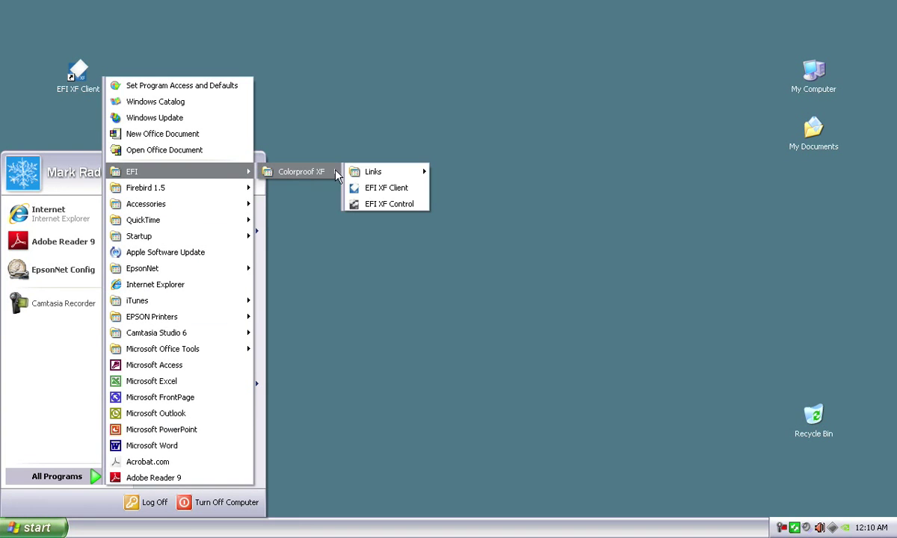
{"action": "mouse_move", "coordinate": [352, 170]}
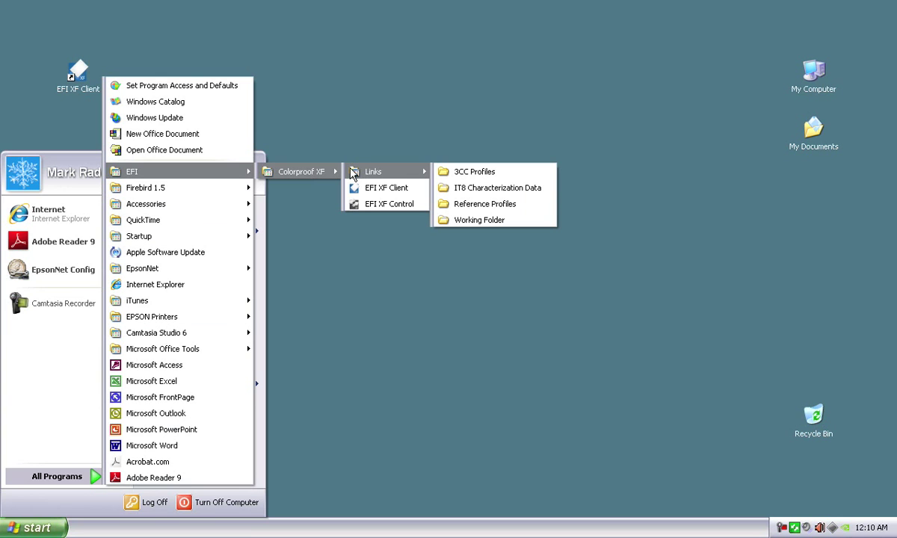
{"action": "left_click", "coordinate": [381, 204]}
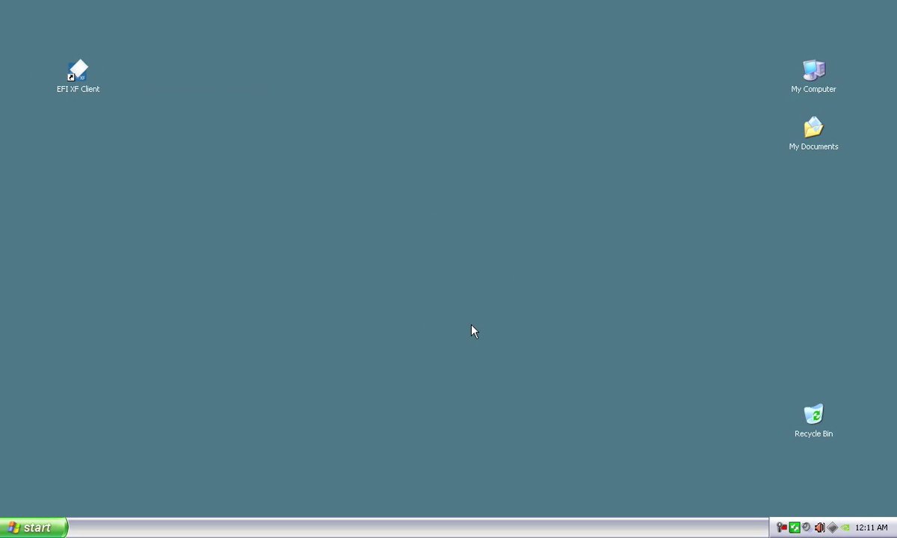